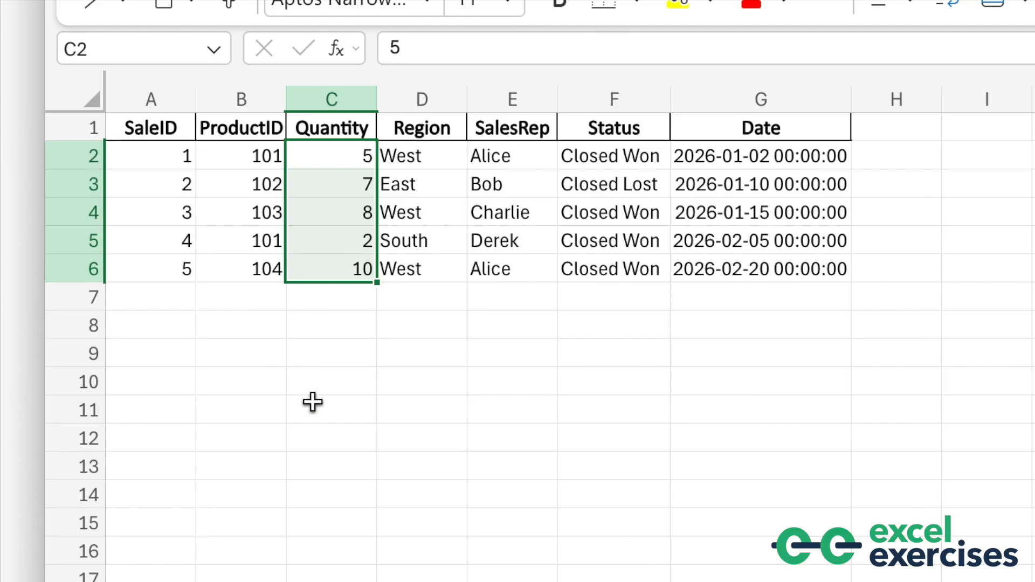
In C9, enter the formula =SUMIF(C2:C6, ">9") to sum the quantities greater than 9
{"action": "left_click", "coordinate": [327, 351]}
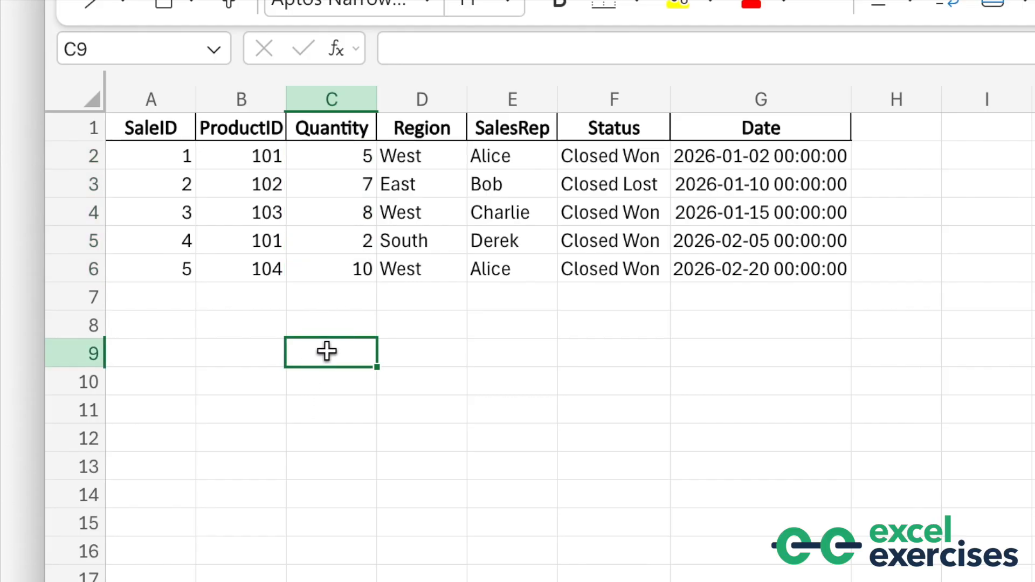
{"action": "type", "text": "=D"}
{"action": "key", "text": "BackSpace"}
{"action": "type", "text": "S"}
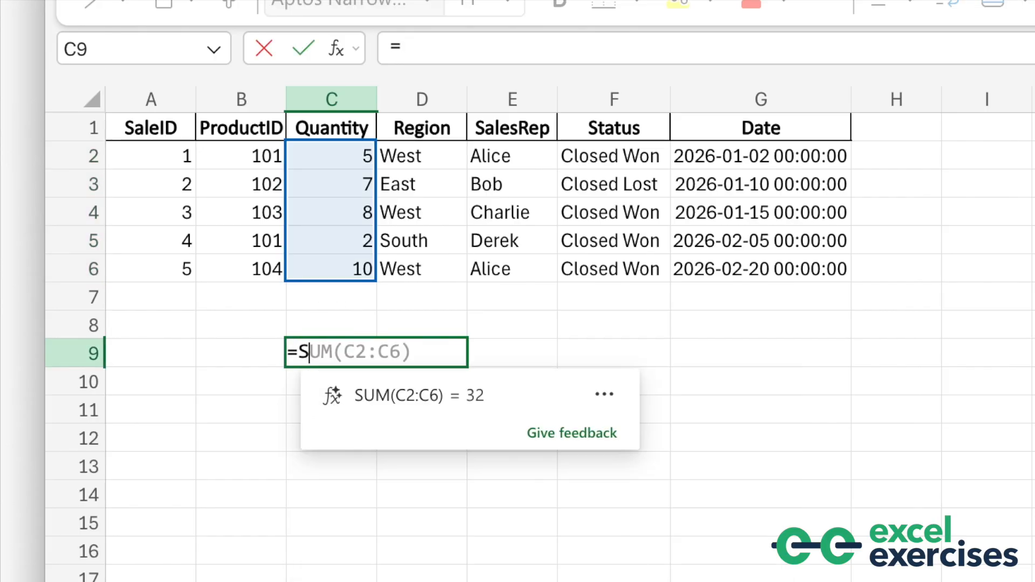
{"action": "type", "text": "UMIF"}
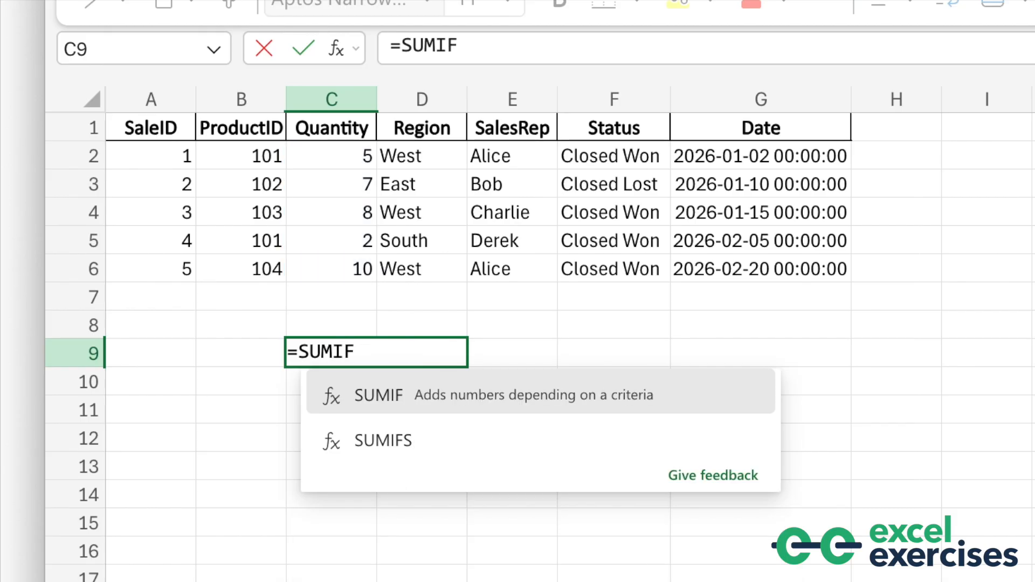
{"action": "type", "text": "("}
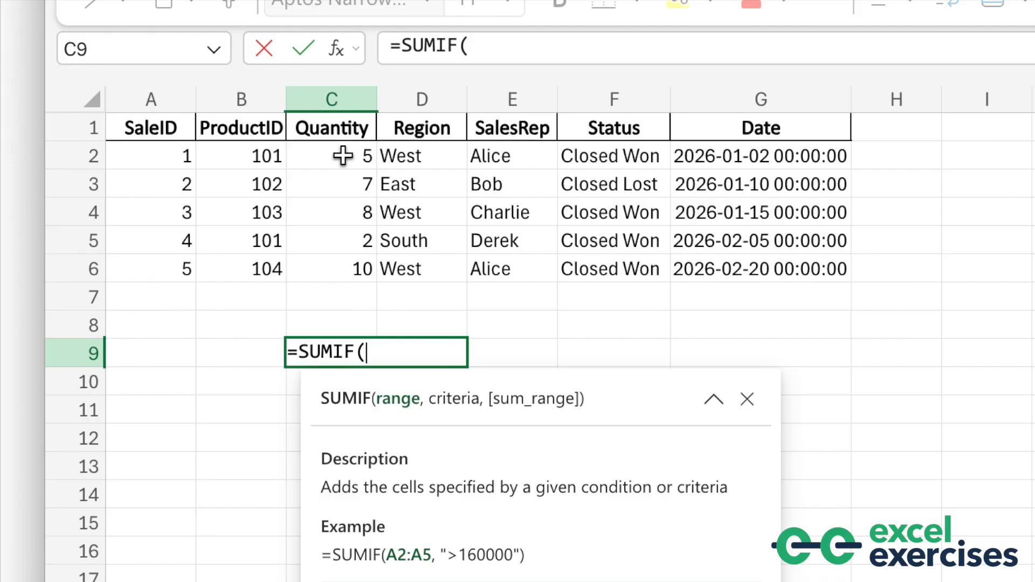
{"action": "left_click_drag", "start_coordinate": [343, 156], "coordinate": [330, 257]}
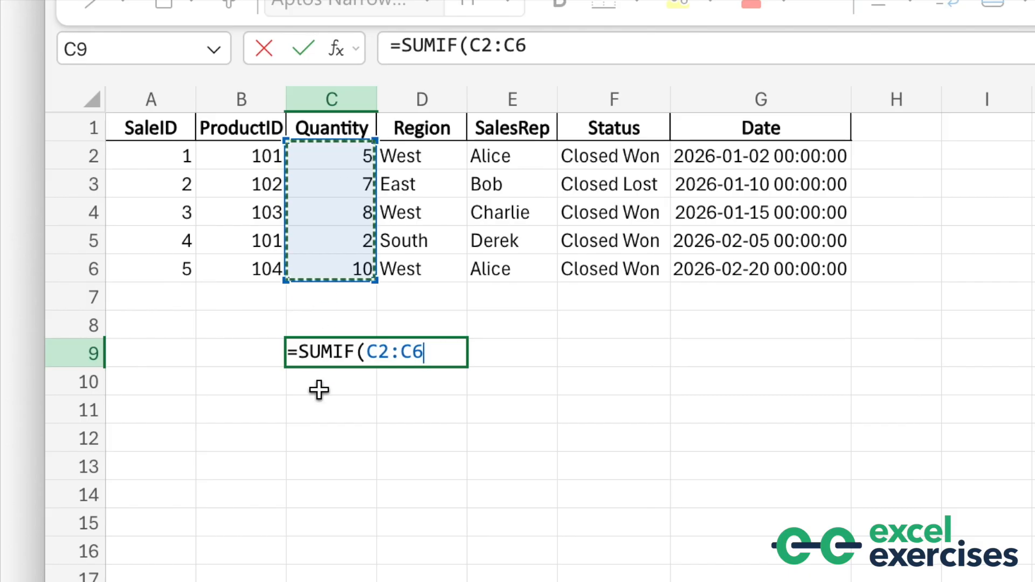
{"action": "type", "text": ", "}
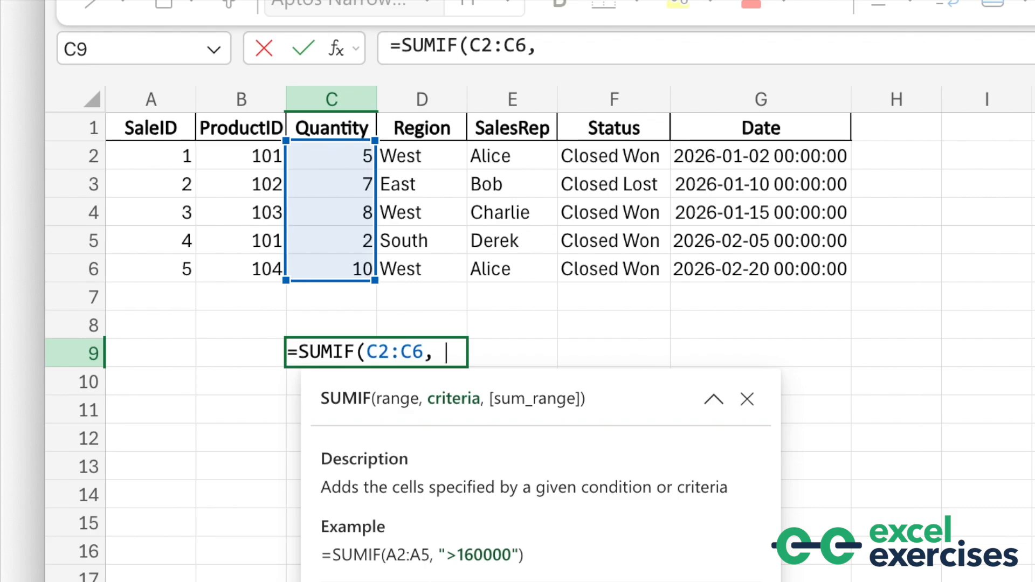
{"action": "type", "text": "\">"}
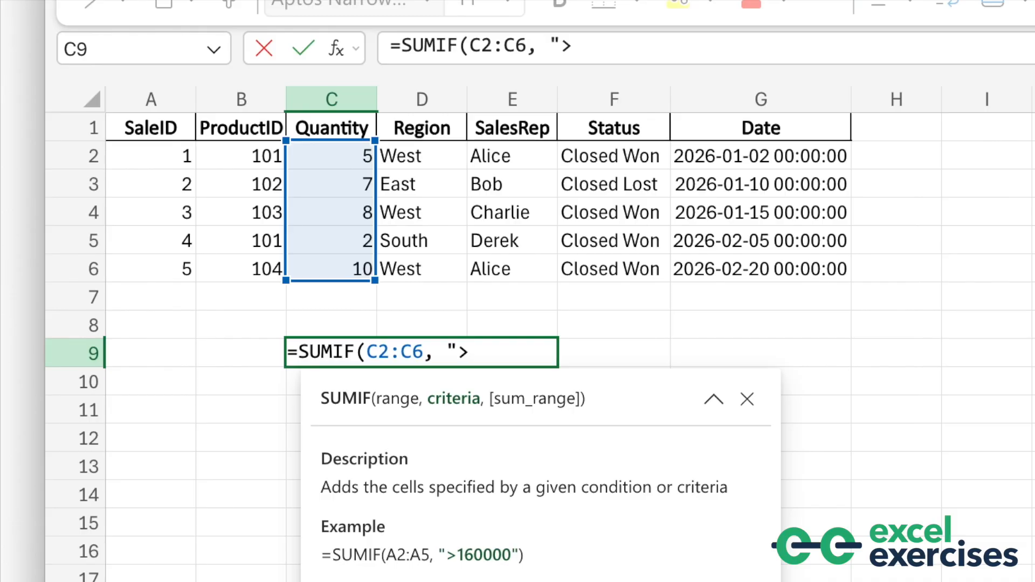
{"action": "type", "text": "9\")"}
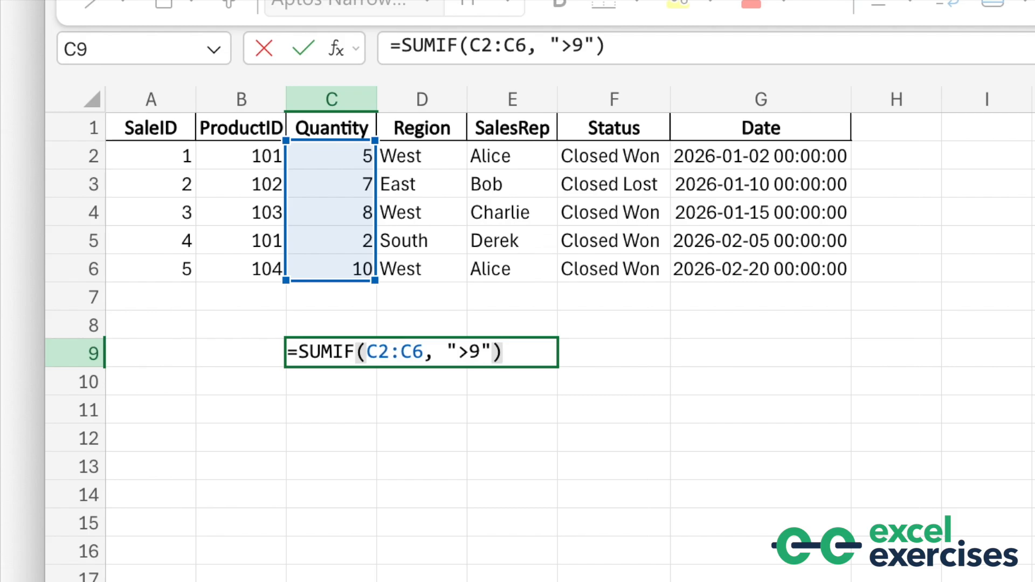
{"action": "key", "text": "Return"}
Edit the formula in C9 so its criterion becomes ">7"
{"action": "left_click", "coordinate": [318, 347]}
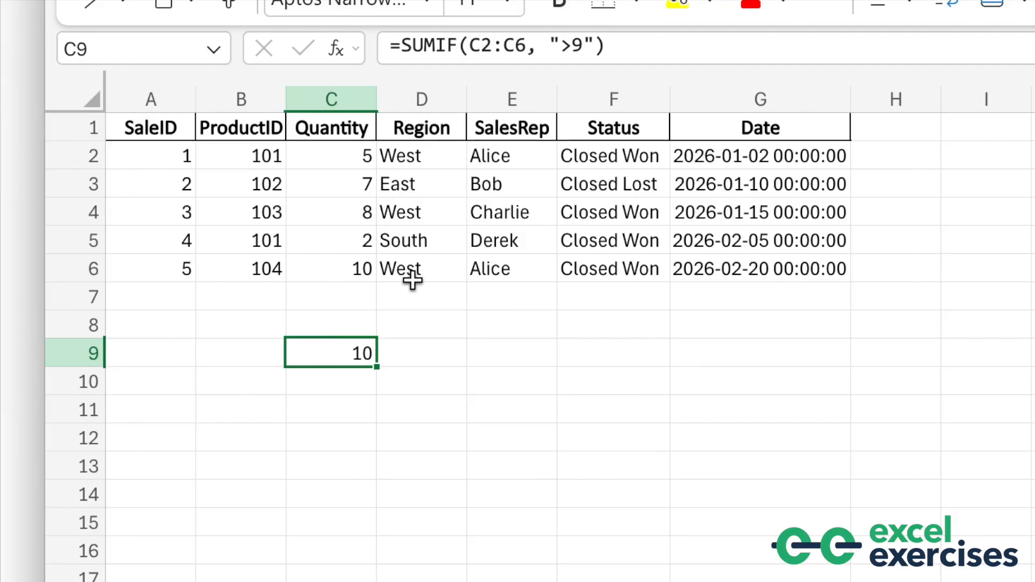
{"action": "left_click", "coordinate": [584, 46]}
{"action": "key", "text": "BackSpace"}
{"action": "type", "text": "7"}
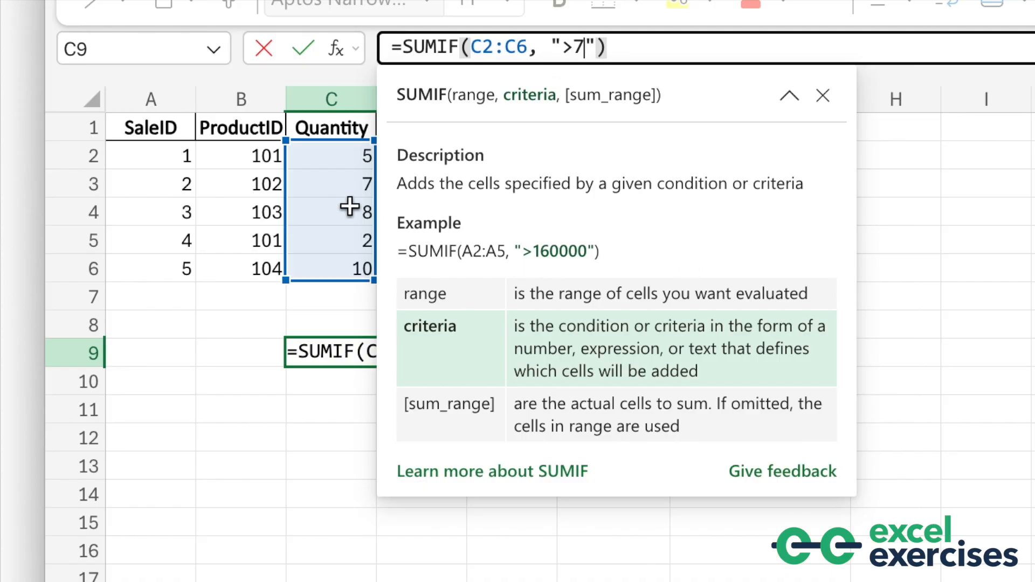
{"action": "key", "text": "Return"}
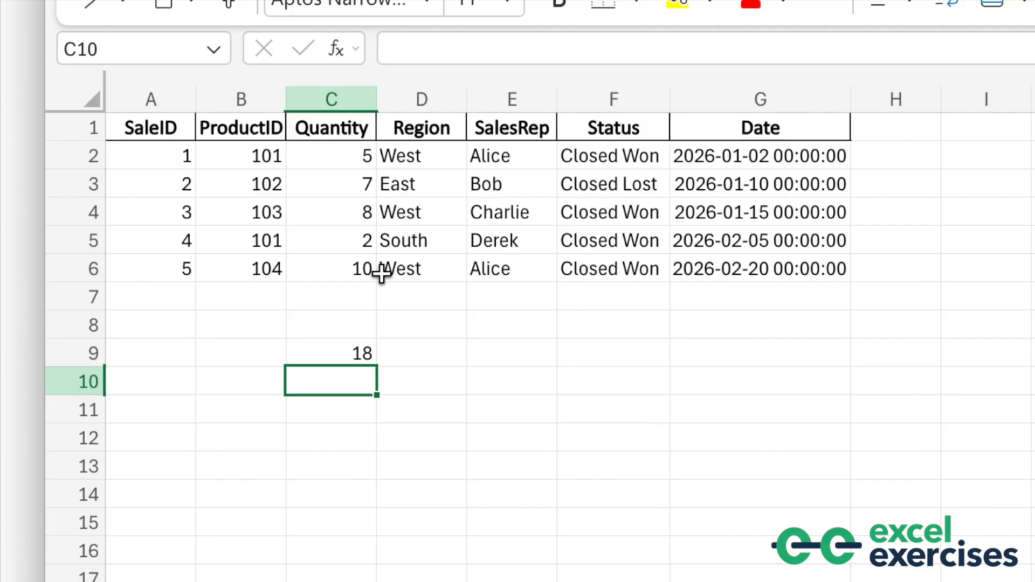
Edit the formula in C9 again, changing its criterion to ">5"
{"action": "left_click", "coordinate": [338, 348]}
{"action": "double_click", "coordinate": [321, 353]}
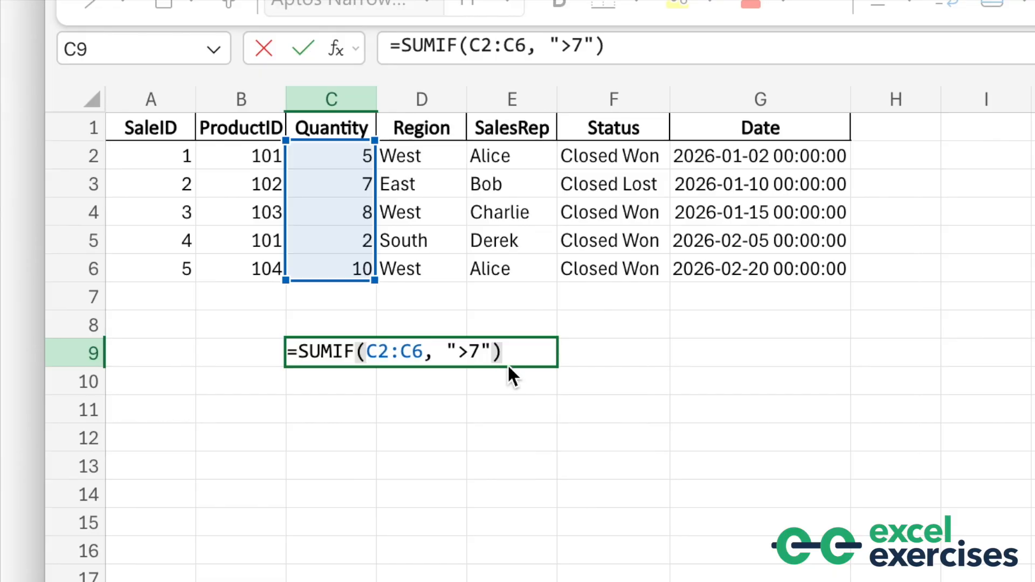
{"action": "left_click", "coordinate": [480, 353]}
{"action": "key", "text": "BackSpace"}
{"action": "type", "text": "5"}
{"action": "key", "text": "Return"}
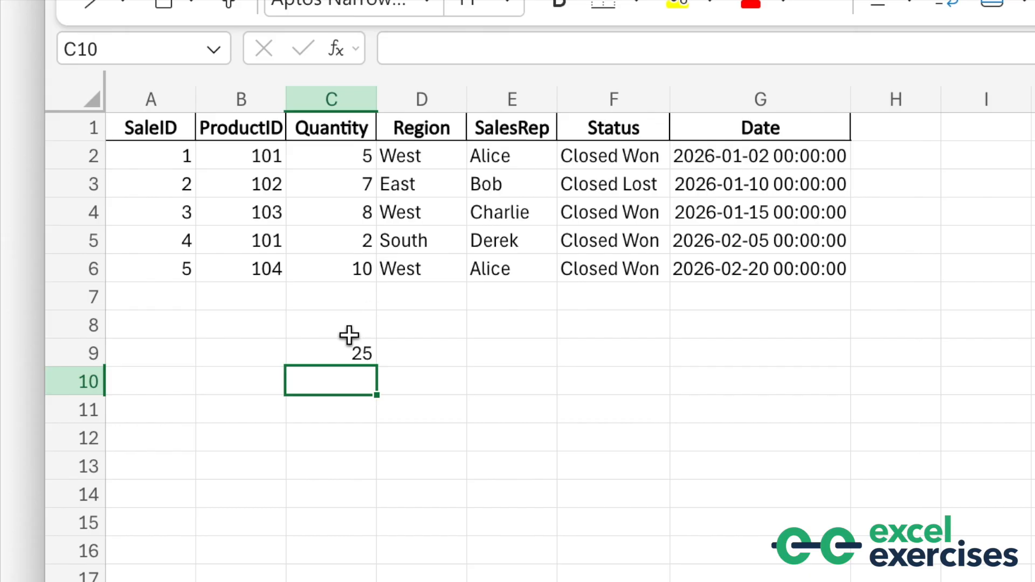
Open the formula in C9 for inspection and leave edit mode
{"action": "left_click", "coordinate": [323, 349]}
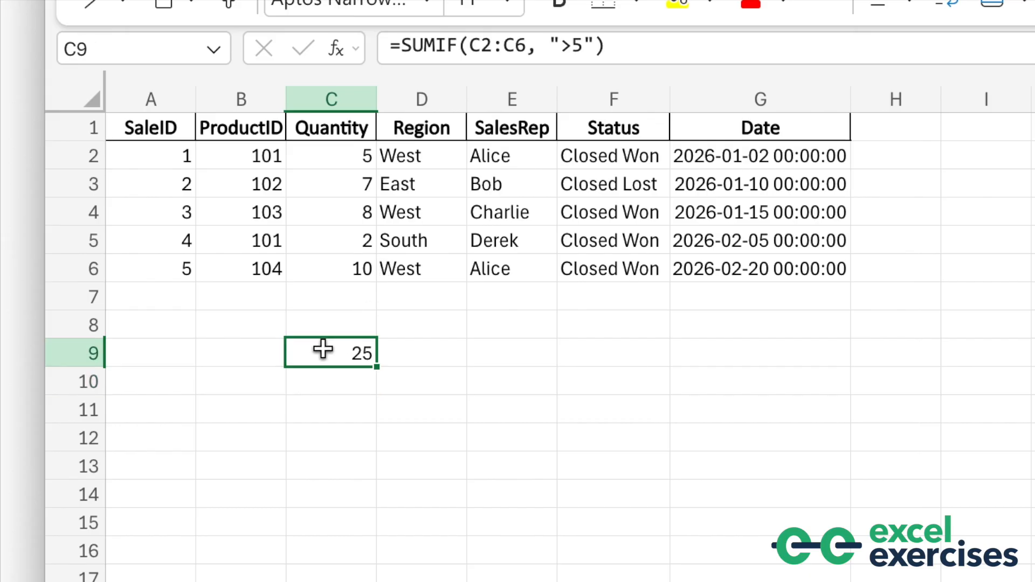
{"action": "double_click", "coordinate": [323, 349]}
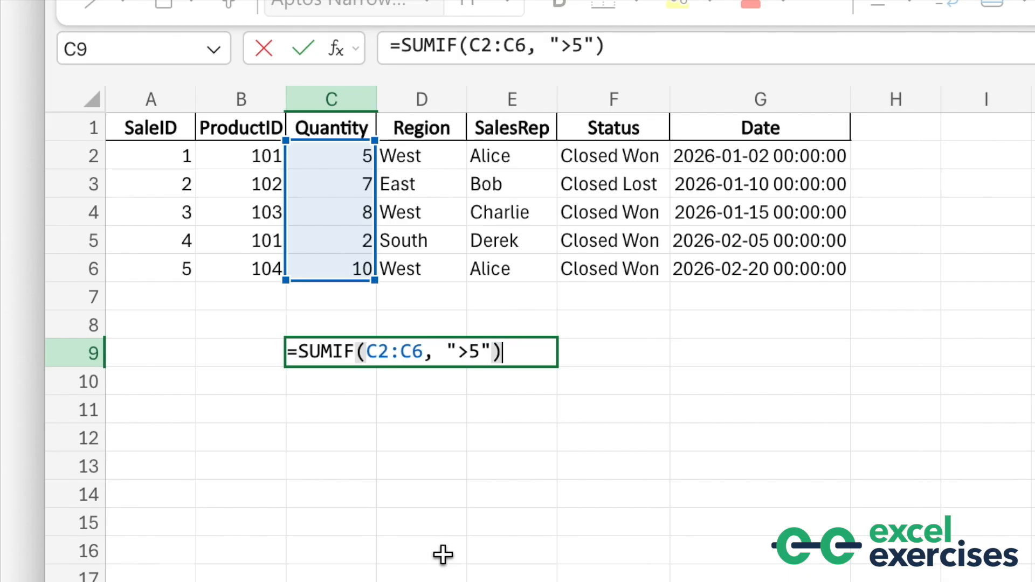
{"action": "key", "text": "Return"}
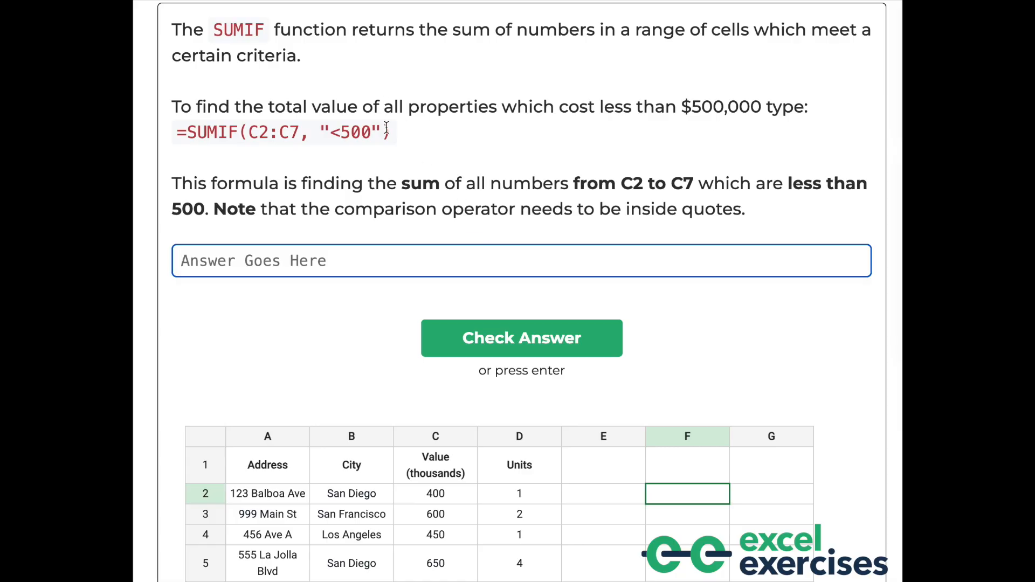
Read the example SUMIF formula in the exercise instructions
{"action": "left_click_drag", "start_coordinate": [389, 131], "coordinate": [157, 132]}
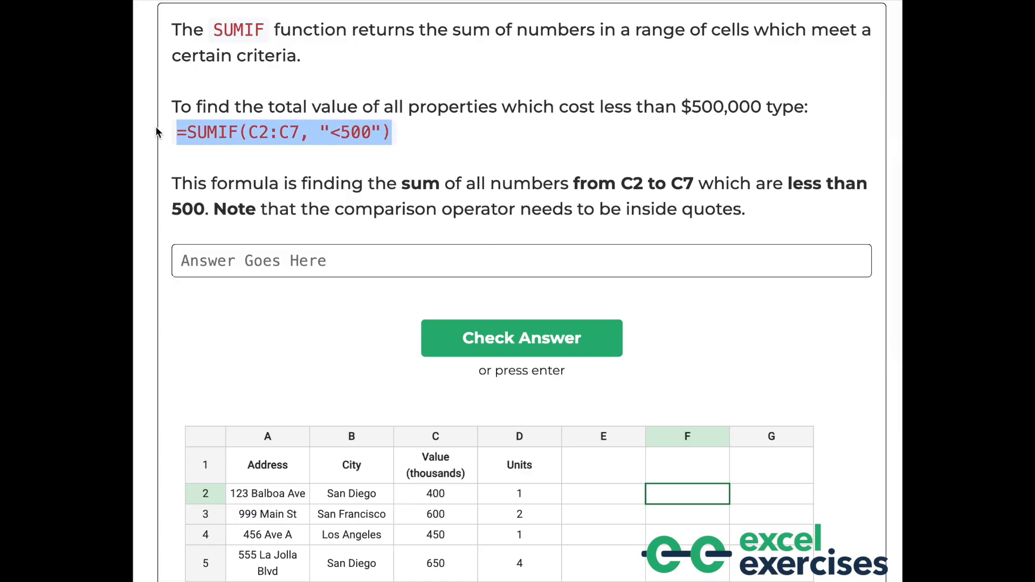
{"action": "left_click", "coordinate": [472, 165]}
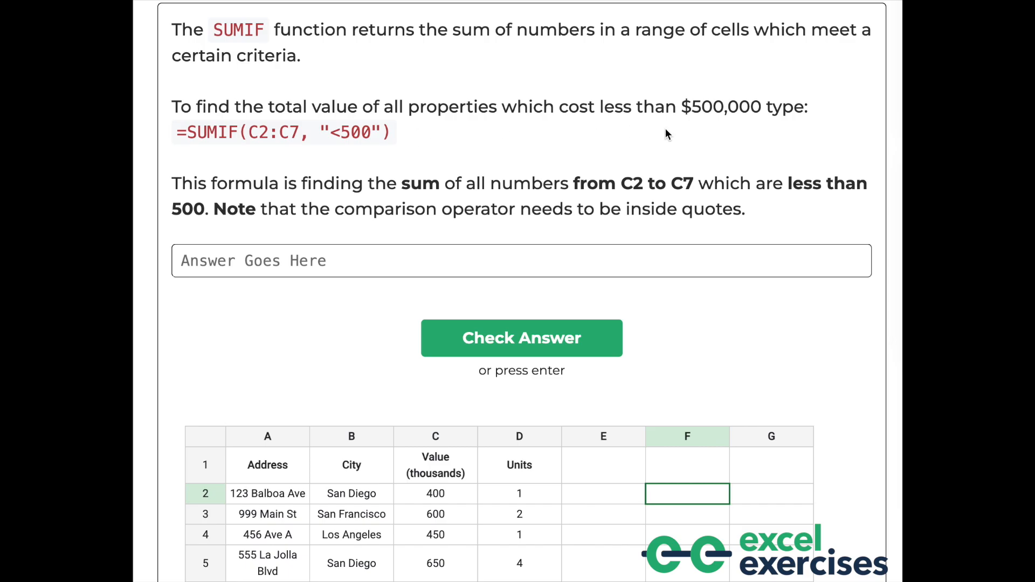
{"action": "scroll", "coordinate": [665, 130], "scroll_direction": "down", "scroll_amount": 2}
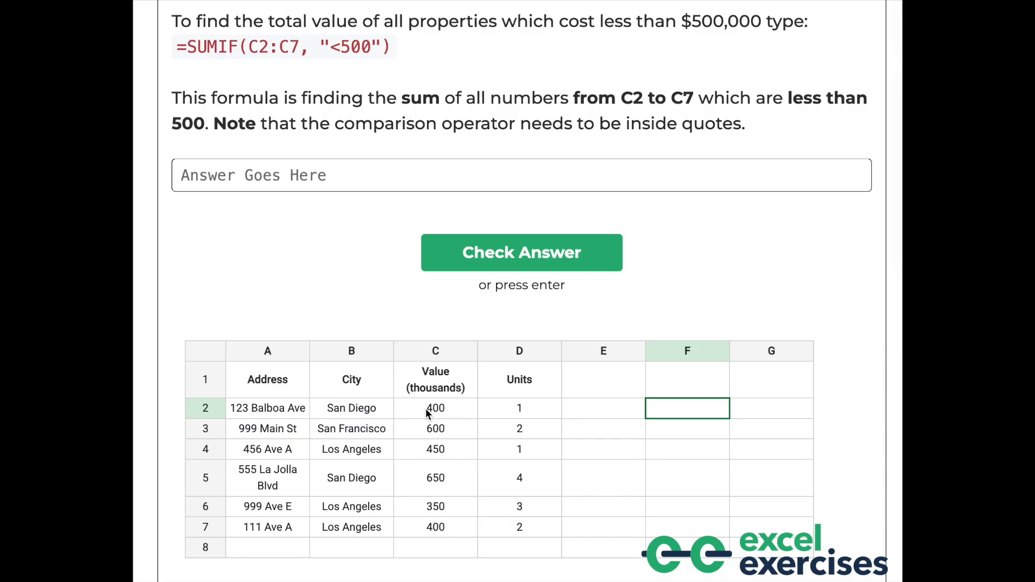
In the exercise answer box, enter =SUMIF(C2:C7, "<500") and submit it
{"action": "left_click", "coordinate": [439, 168]}
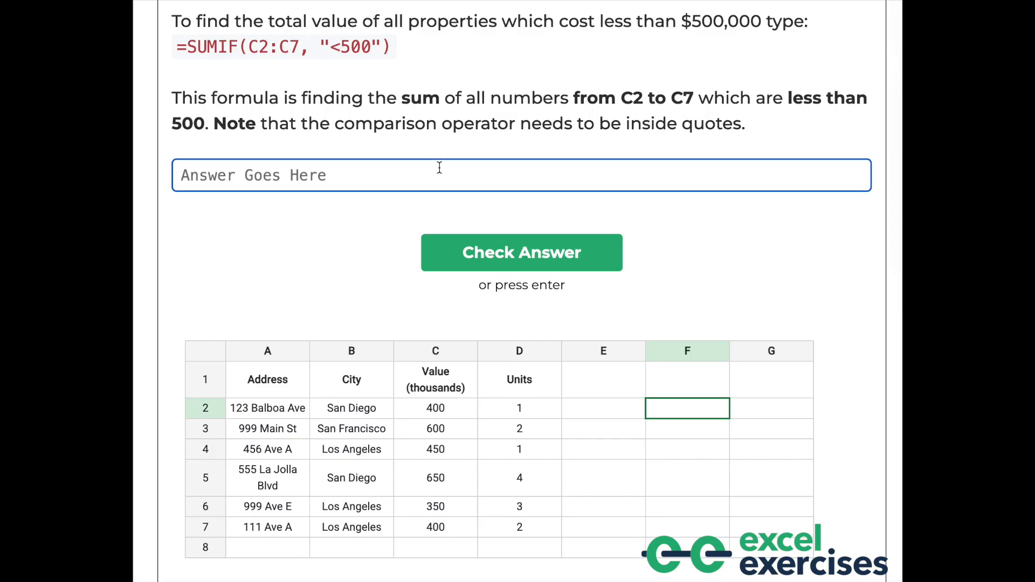
{"action": "type", "text": "=SUM"}
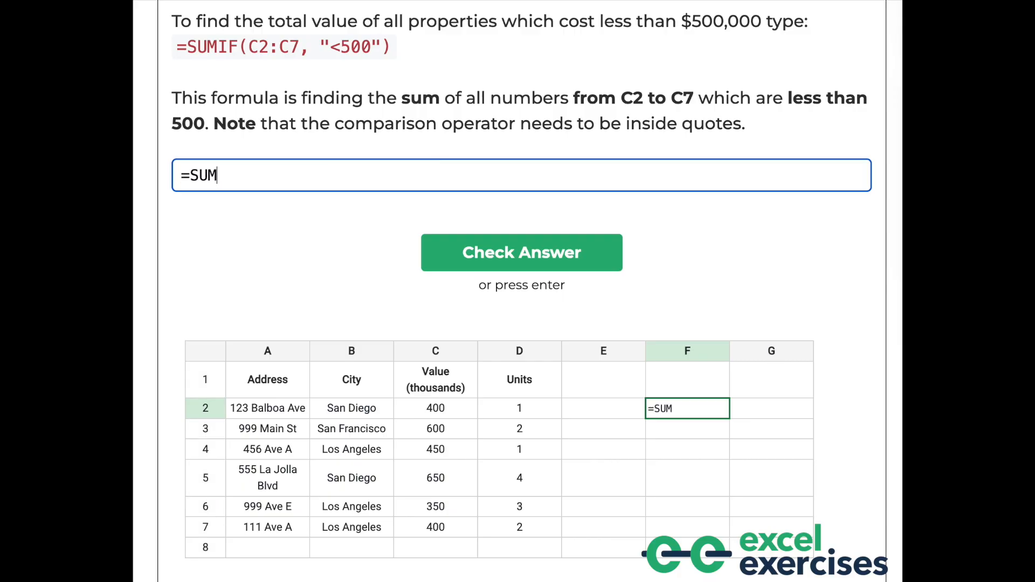
{"action": "type", "text": "IF("}
{"action": "left_click", "coordinate": [450, 411]}
{"action": "left_click_drag", "start_coordinate": [450, 413], "coordinate": [443, 529]}
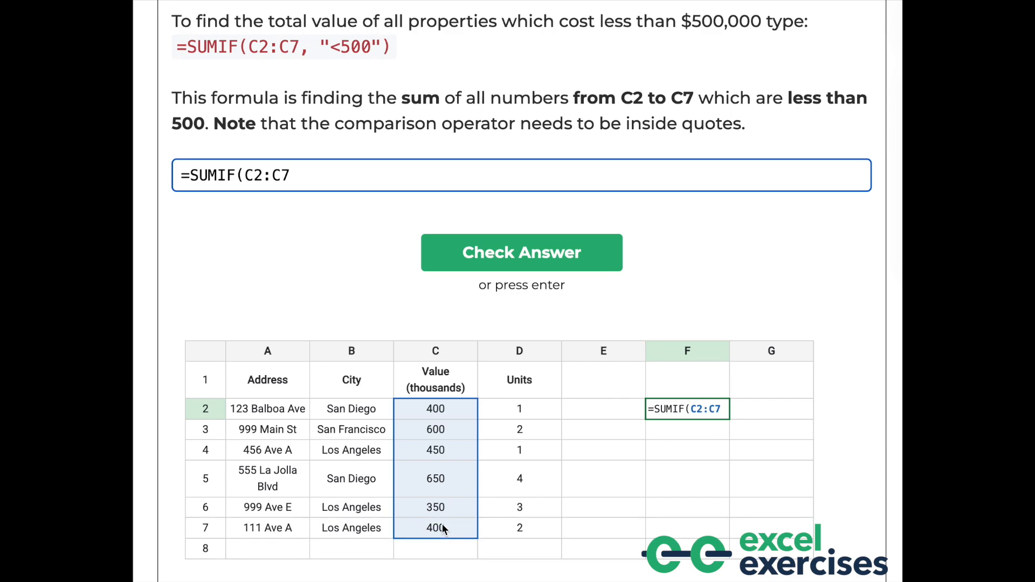
{"action": "type", "text": ", \"<500\""}
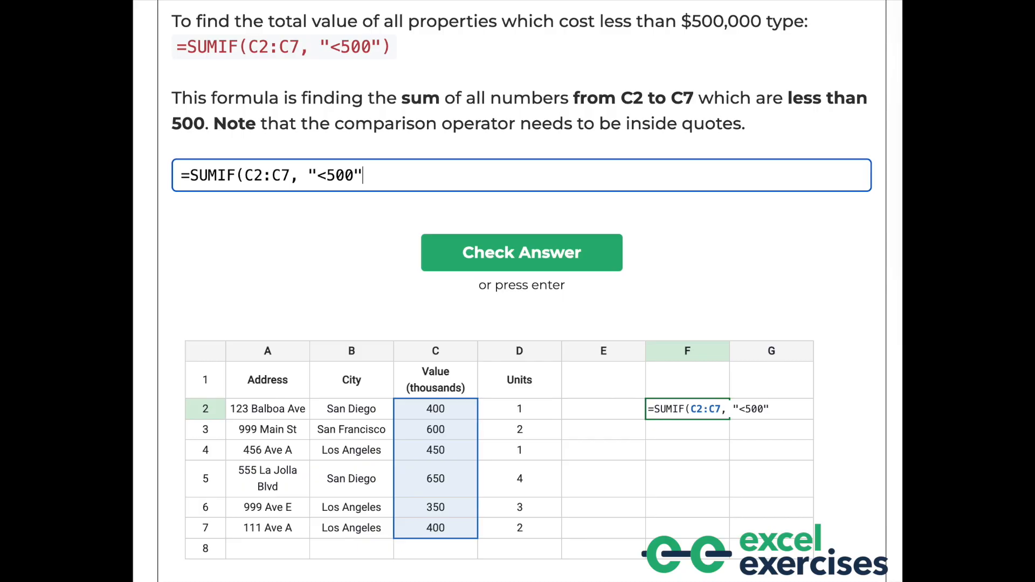
{"action": "type", "text": ")"}
{"action": "key", "text": "Return"}
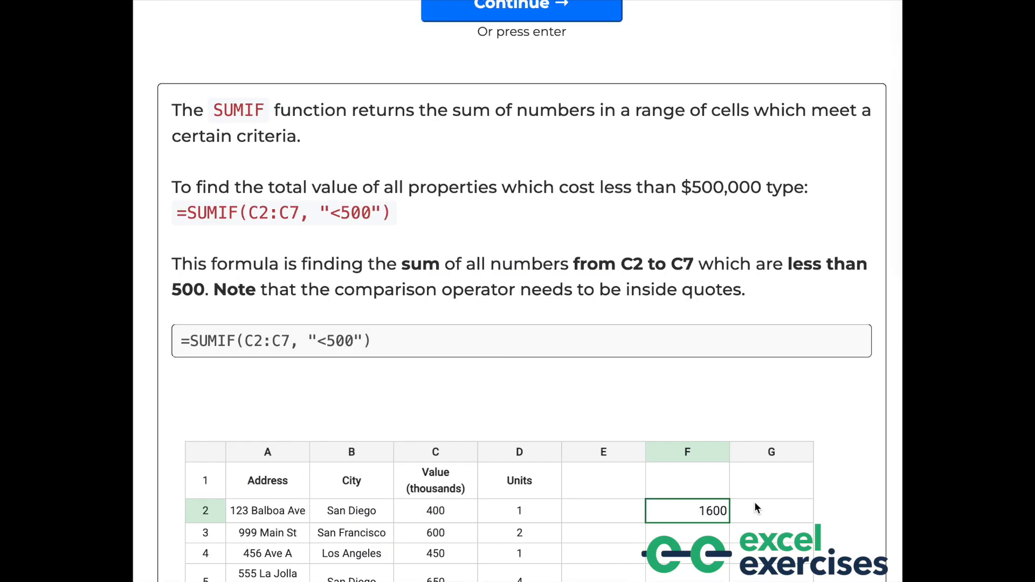
Continue to the next exercise question
{"action": "scroll", "coordinate": [755, 505], "scroll_direction": "down", "scroll_amount": 3}
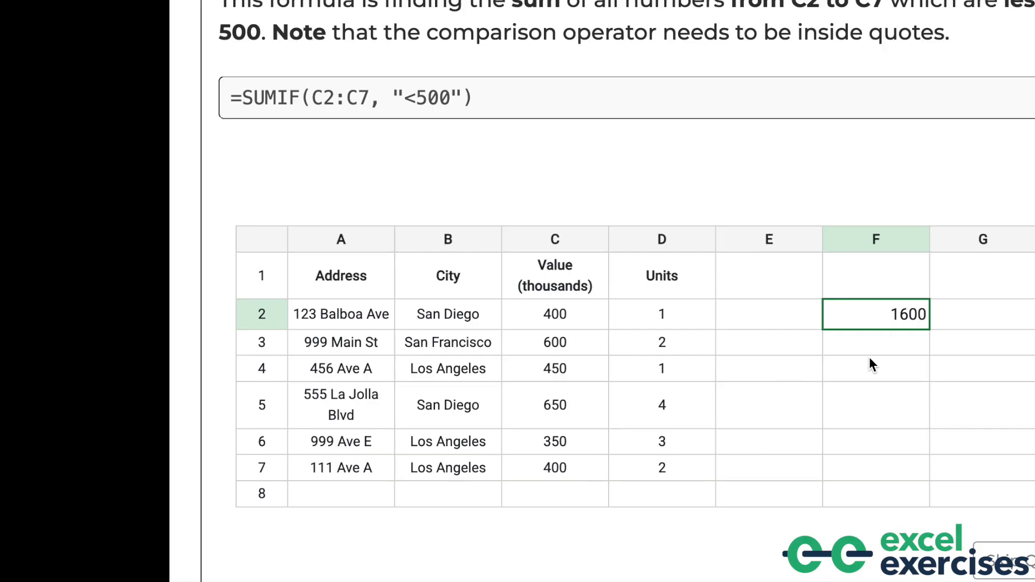
{"action": "left_click", "coordinate": [530, 74]}
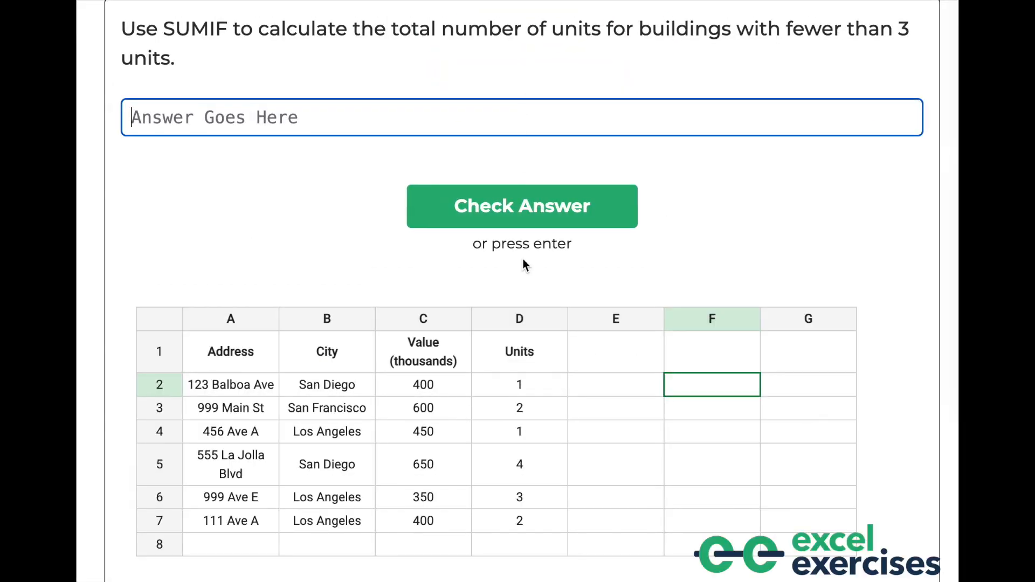
{"action": "scroll", "coordinate": [523, 258], "scroll_direction": "down", "scroll_amount": 1}
{"action": "scroll", "coordinate": [522, 259], "scroll_direction": "up", "scroll_amount": 1}
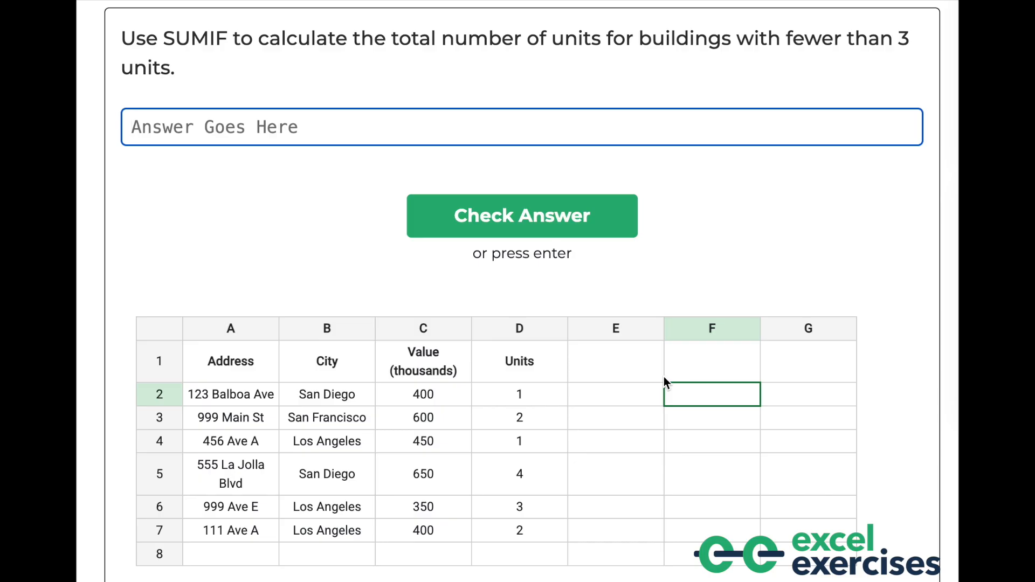
Answer with =SUMIF(D2:D7, "<3"), submit it, and continue to the next question
{"action": "type", "text": "=SUMIF("}
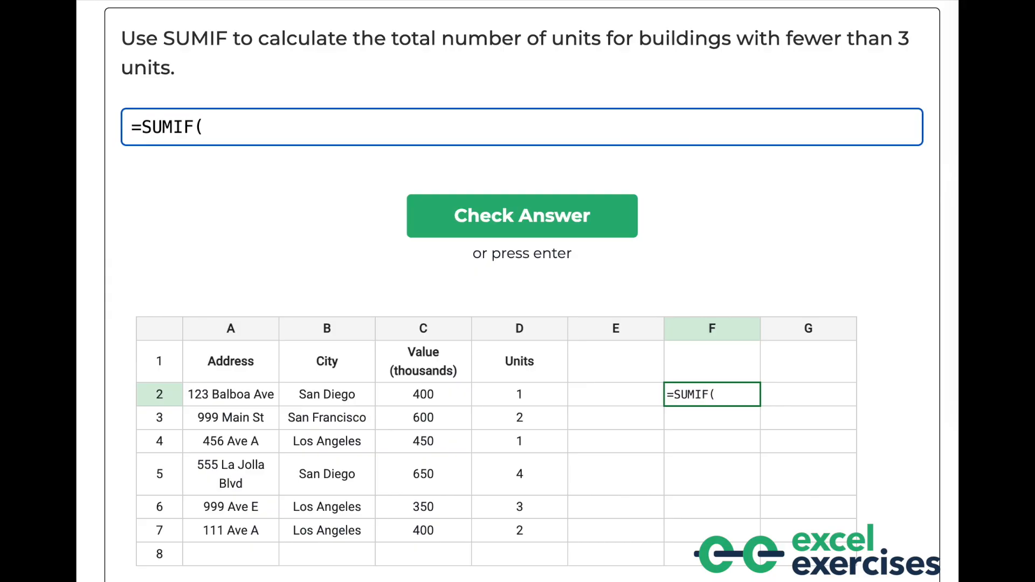
{"action": "left_click_drag", "start_coordinate": [541, 402], "coordinate": [538, 522]}
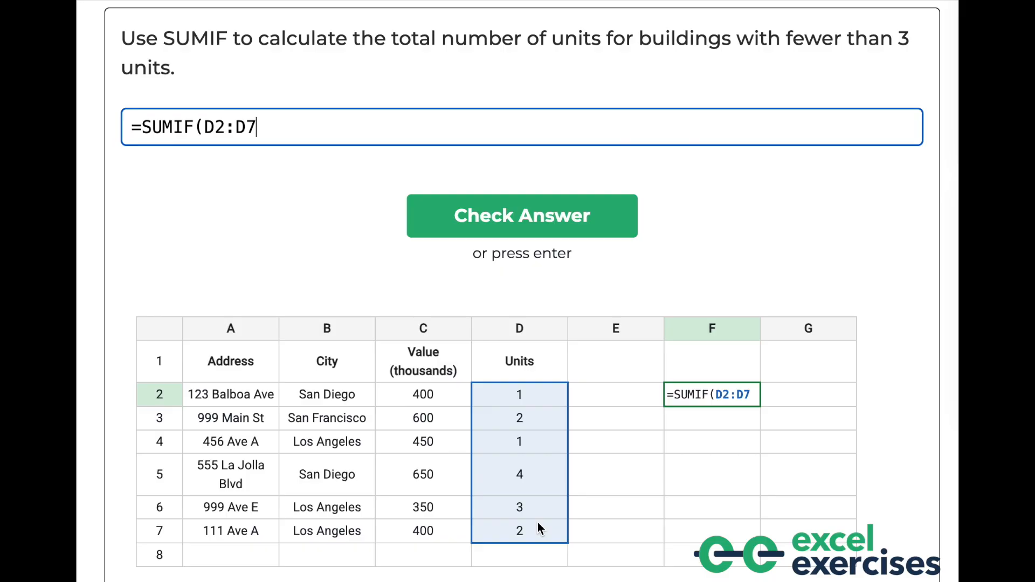
{"action": "type", "text": ","}
{"action": "type", "text": "\"<3\")"}
{"action": "key", "text": "Return"}
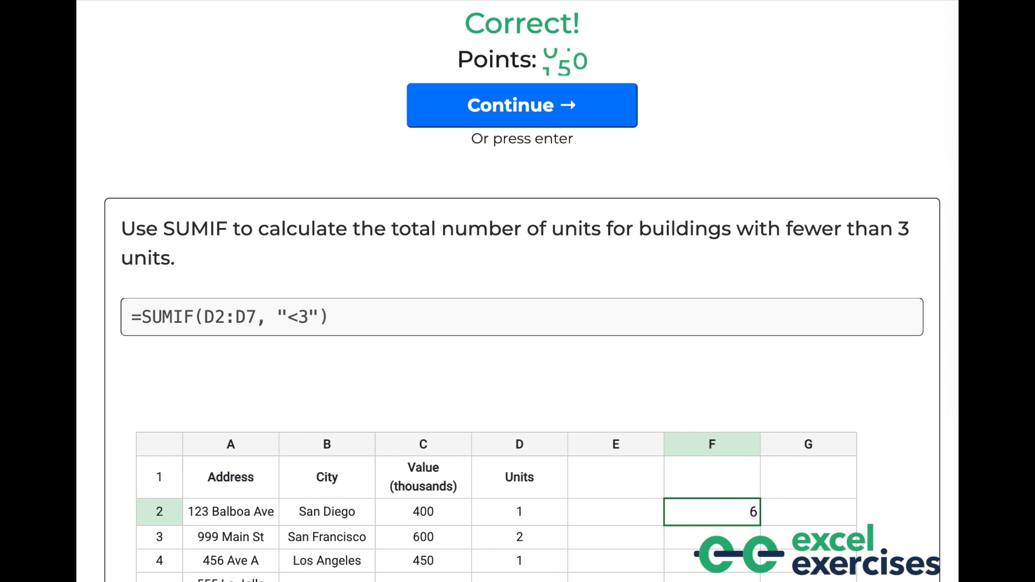
{"action": "left_click", "coordinate": [500, 121]}
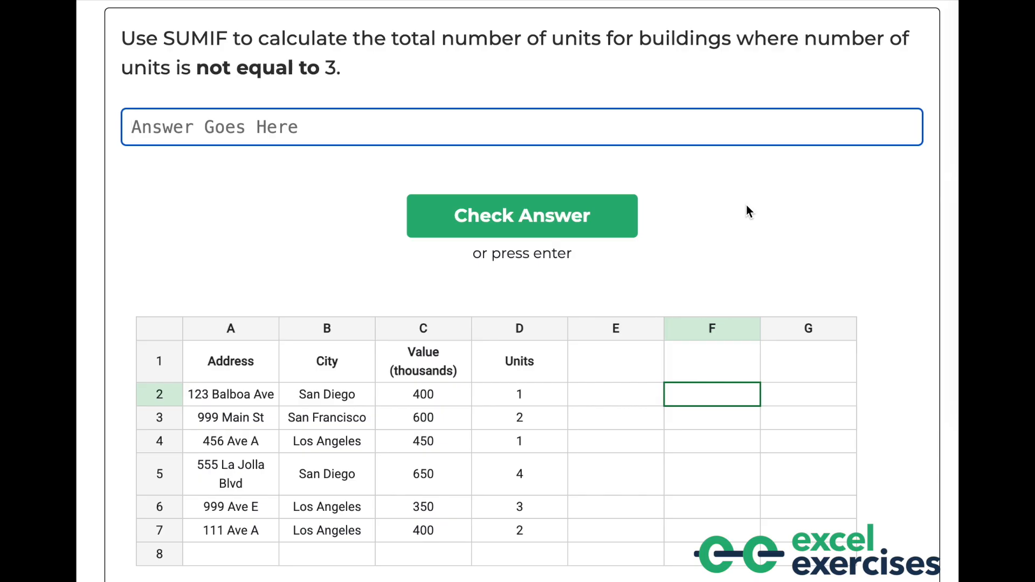
{"action": "type", "text": "<>"}
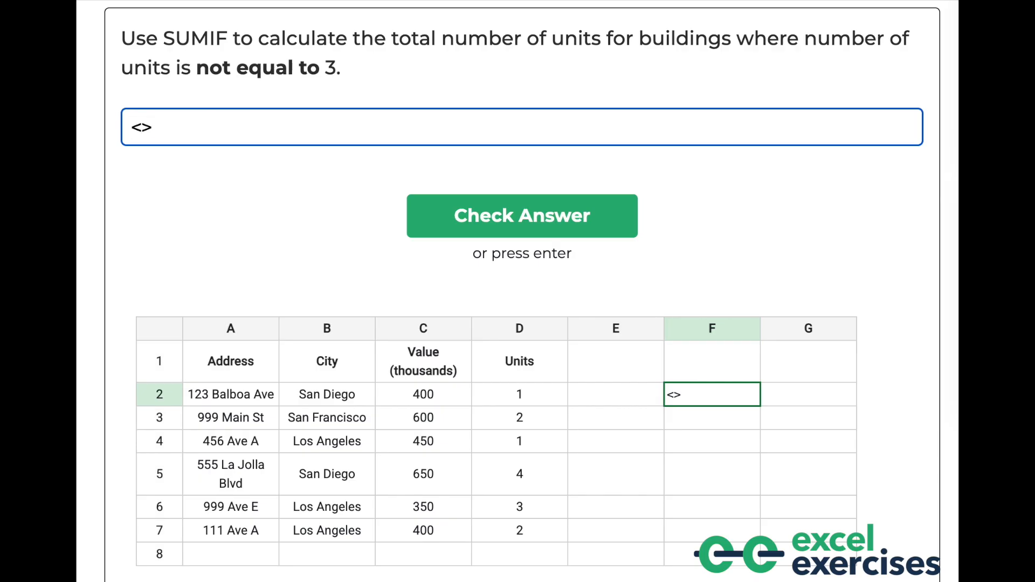
{"action": "key", "text": "BackSpace"}
{"action": "key", "text": "BackSpace"}
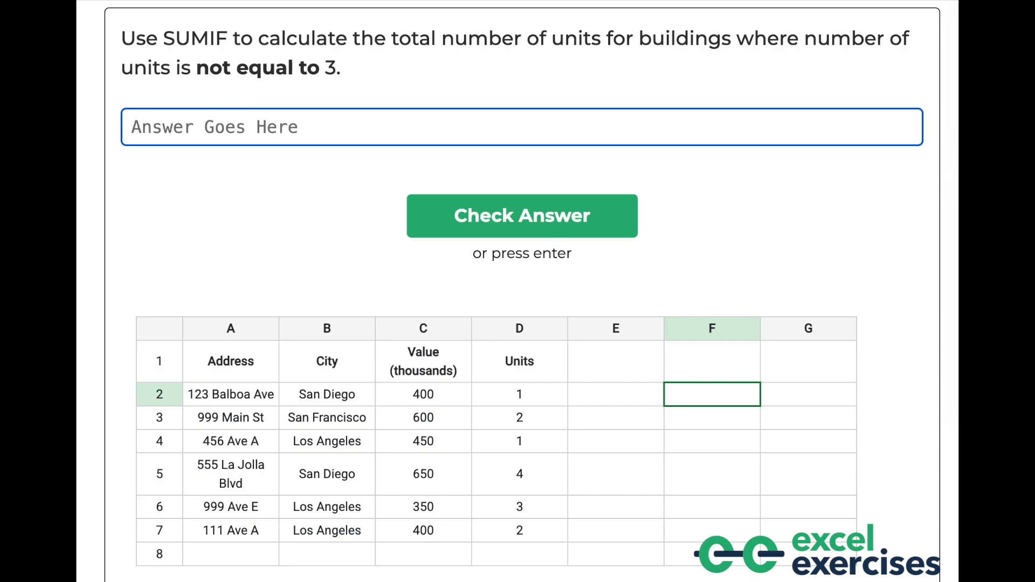
Answer with =SUMIF(D:D, "<>3"), submit it, and continue to the next question
{"action": "type", "text": "=SUMI"}
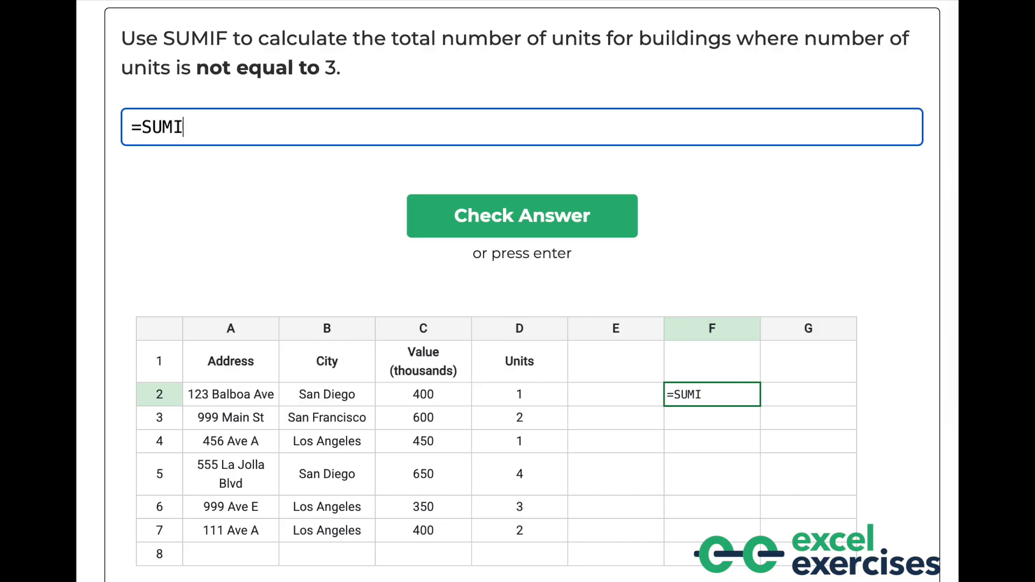
{"action": "type", "text": "F(D:D"}
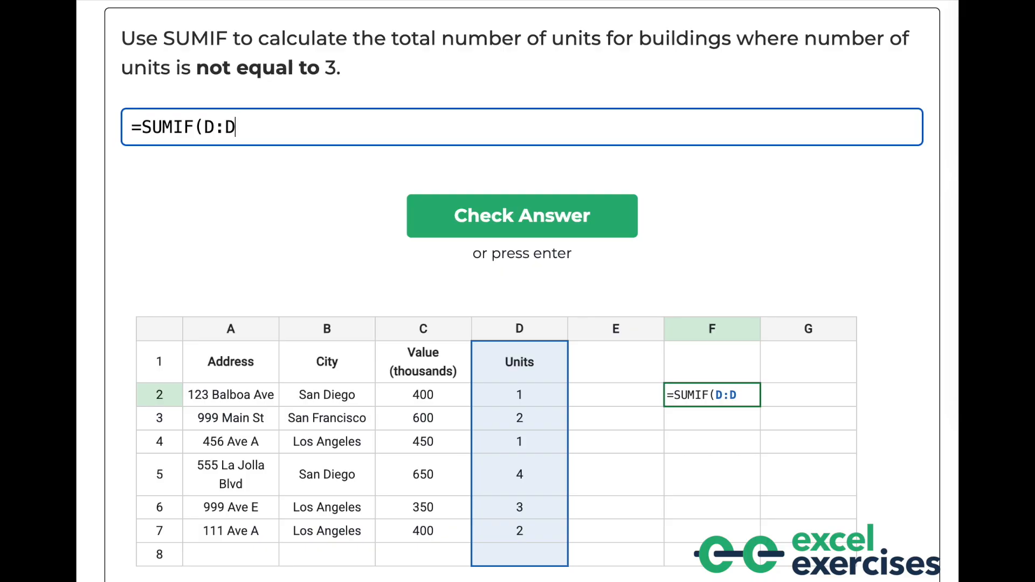
{"action": "type", "text": ", \"<>3\")"}
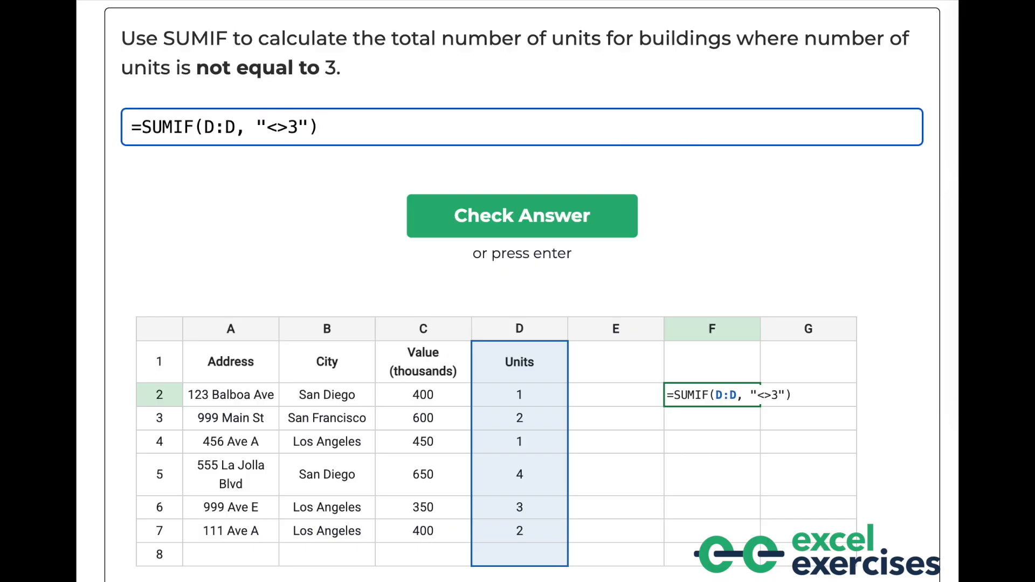
{"action": "key", "text": "Return"}
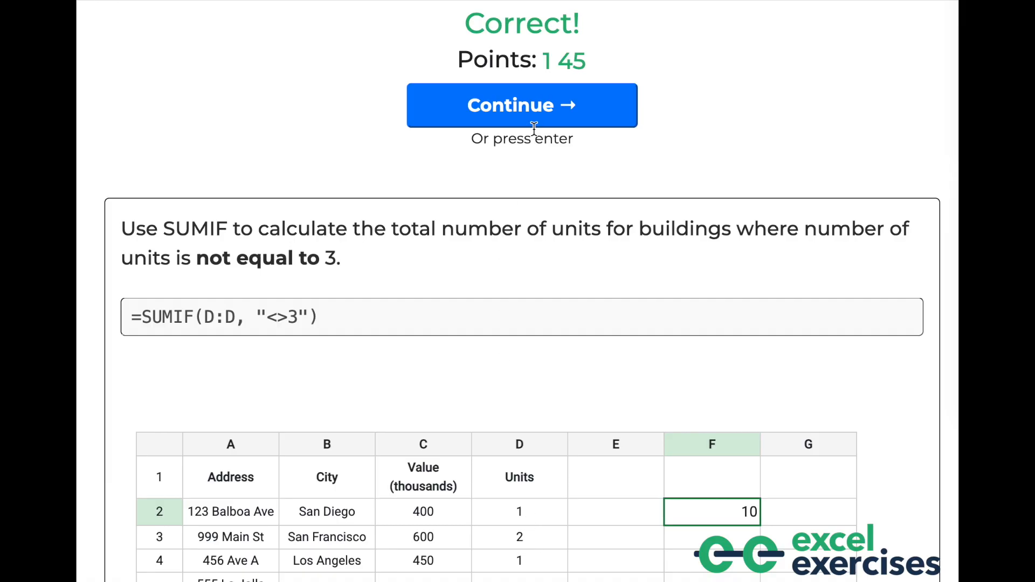
{"action": "left_click", "coordinate": [539, 105]}
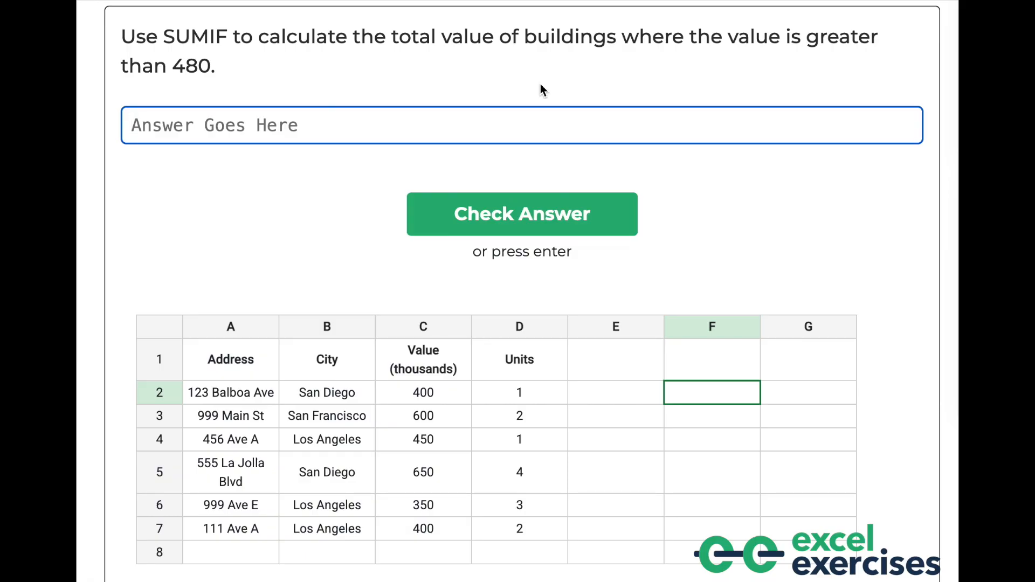
Answer with =SUMIF(C:C, ">480") using the Value column as the range, submit it, and continue
{"action": "type", "text": "=SUM"}
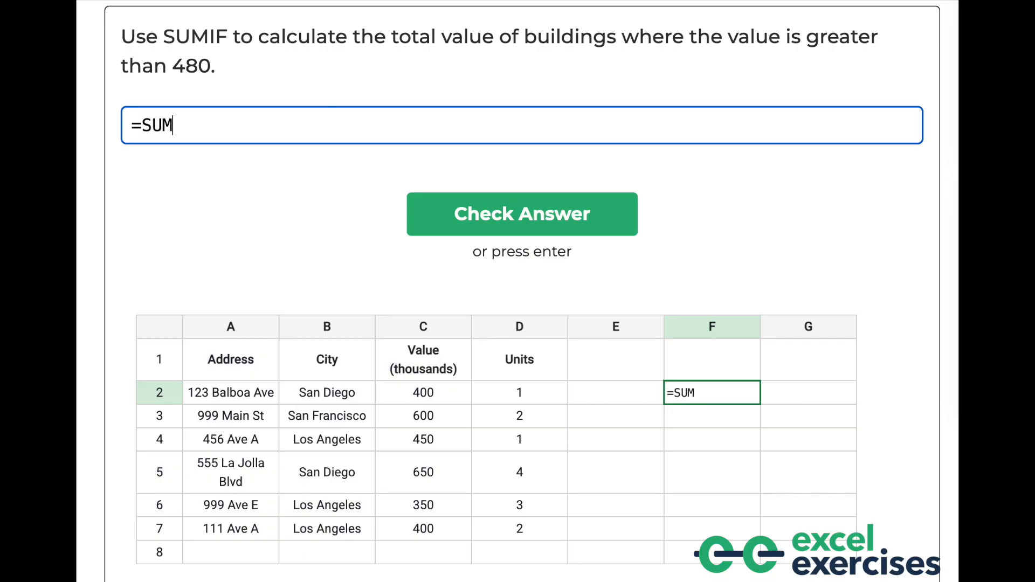
{"action": "type", "text": "IF("}
{"action": "left_click", "coordinate": [395, 326]}
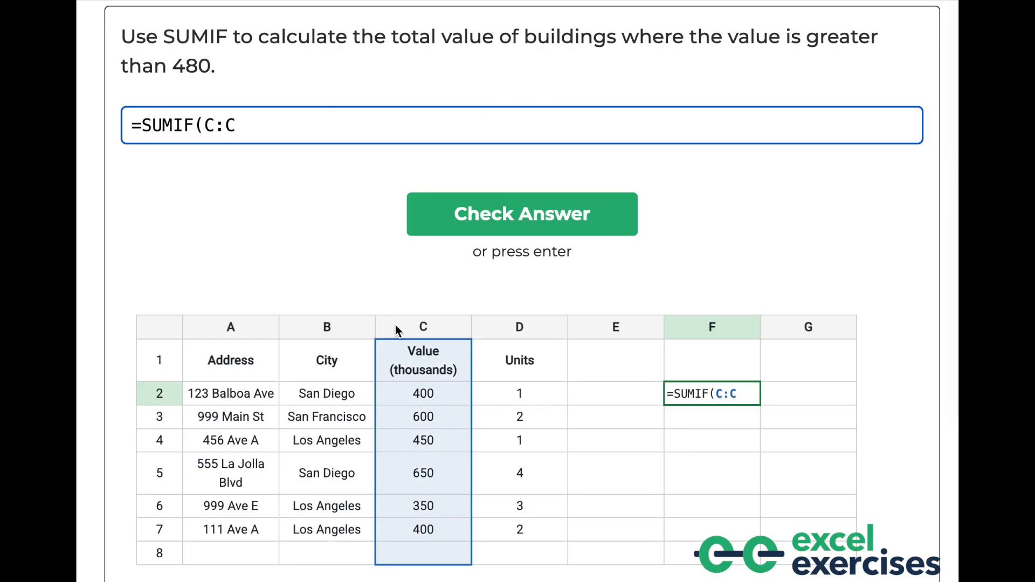
{"action": "type", "text": ","}
{"action": "type", "text": "\">480\")"}
{"action": "key", "text": "Return"}
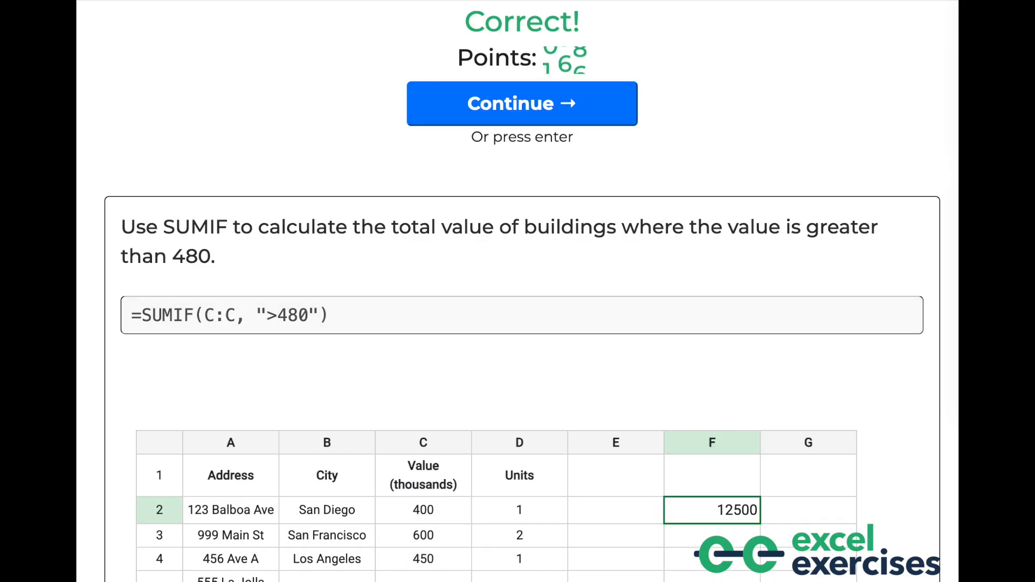
{"action": "key", "text": "Return"}
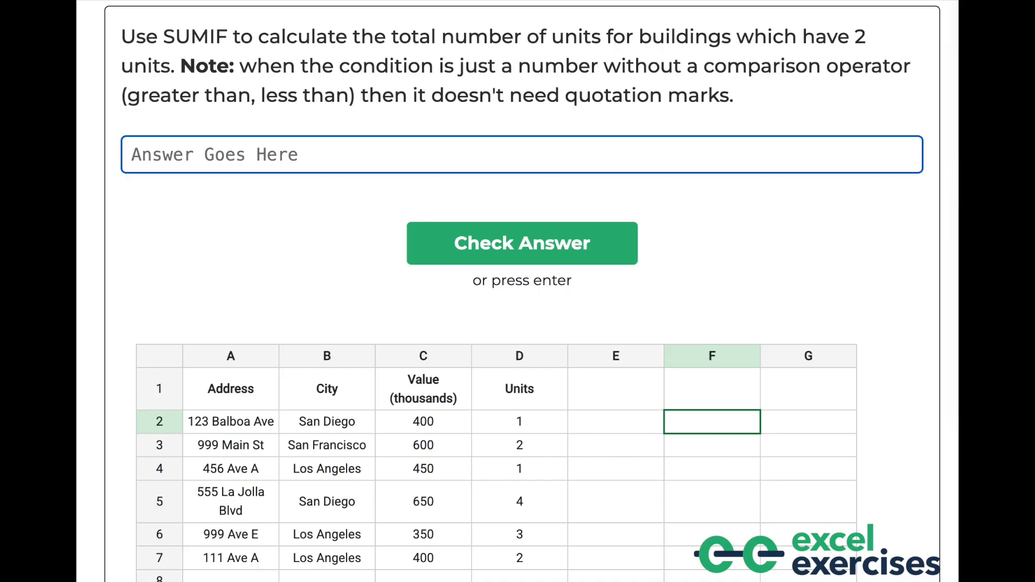
In the answer box, enter =SUMIF(D:D, 2) using the Units column as the range
{"action": "type", "text": "="}
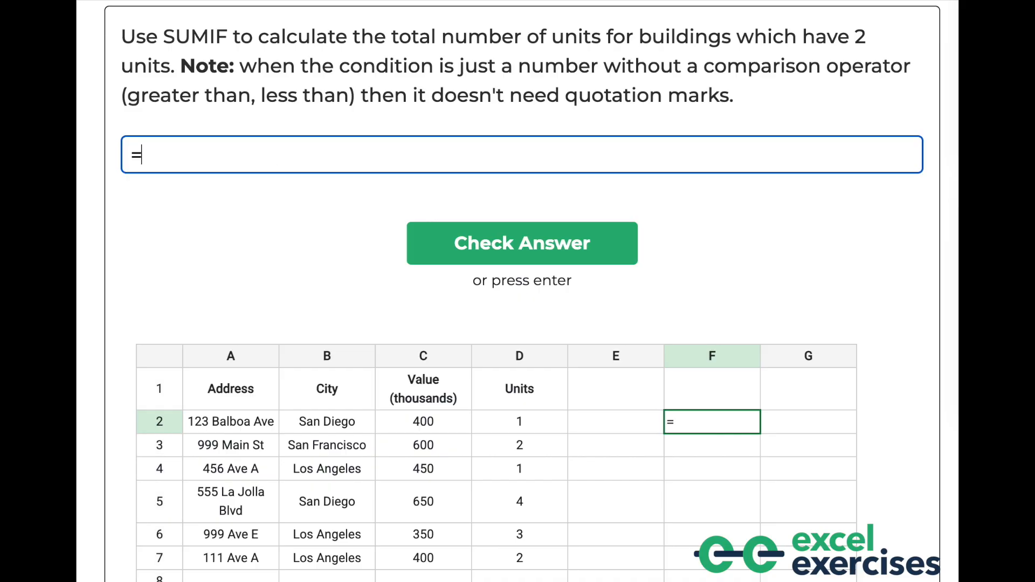
{"action": "type", "text": "SUMIF("}
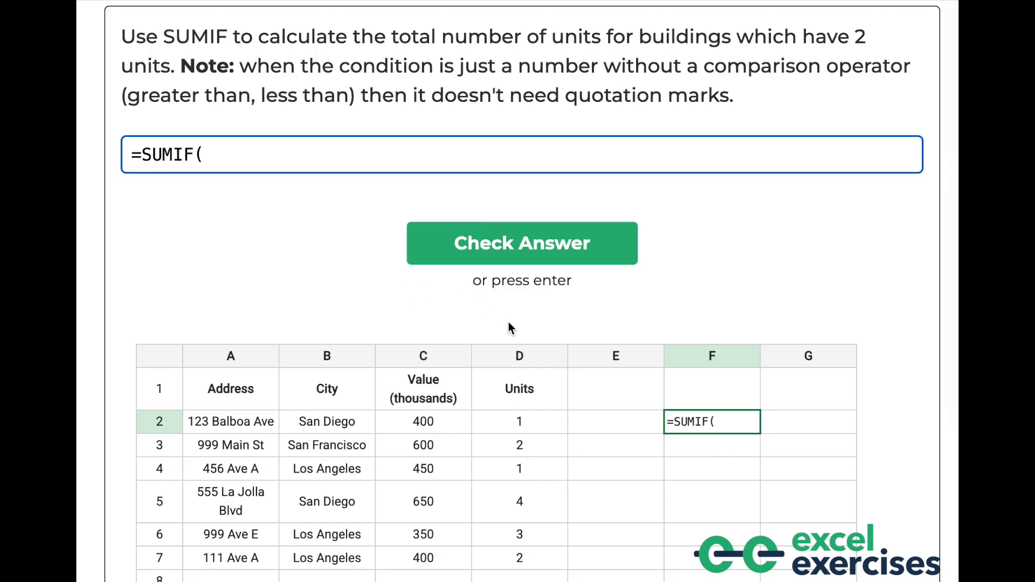
{"action": "left_click", "coordinate": [502, 360]}
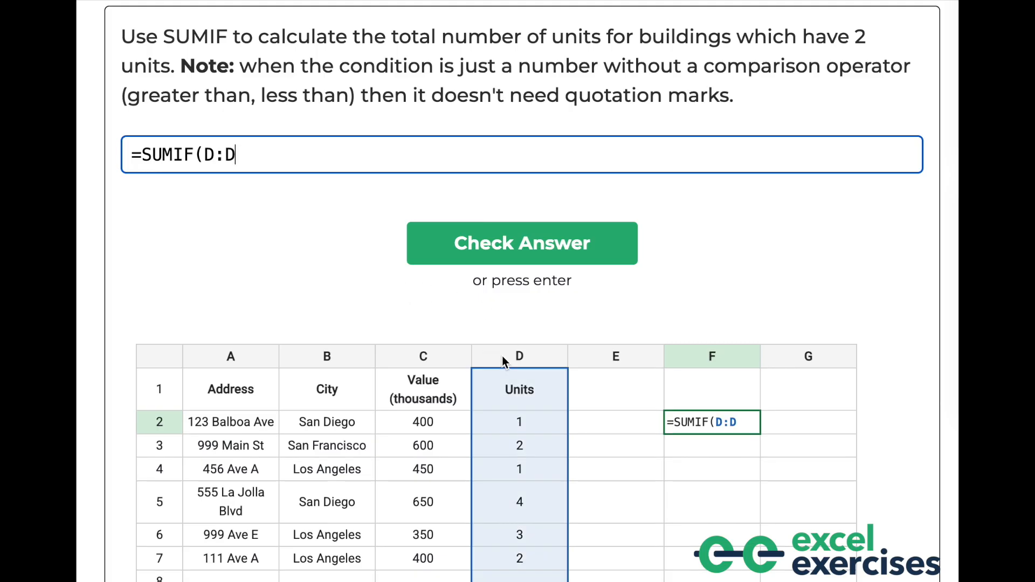
{"action": "type", "text": ", 2)"}
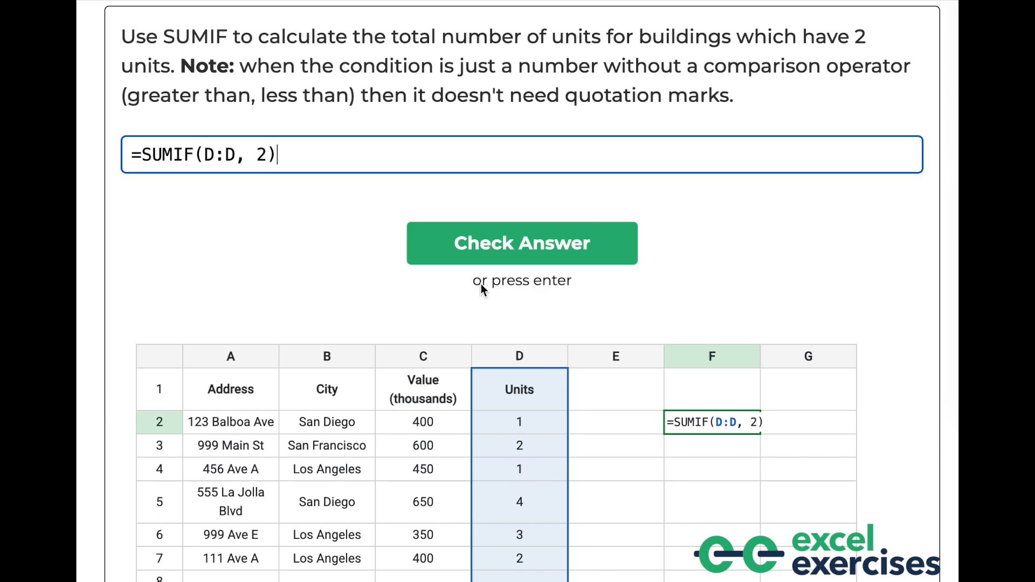
{"action": "double_click", "coordinate": [261, 154]}
{"action": "left_click", "coordinate": [269, 155]}
{"action": "left_click", "coordinate": [258, 154]}
{"action": "type", "text": "<"}
{"action": "key", "text": "BackSpace"}
{"action": "type", "text": ">"}
{"action": "key", "text": "BackSpace"}
{"action": "type", "text": "<>"}
{"action": "key", "text": "BackSpace"}
{"action": "key", "text": "BackSpace"}
Submit the =SUMIF(D:D, 2) answer and continue to the next question
{"action": "key", "text": "Return"}
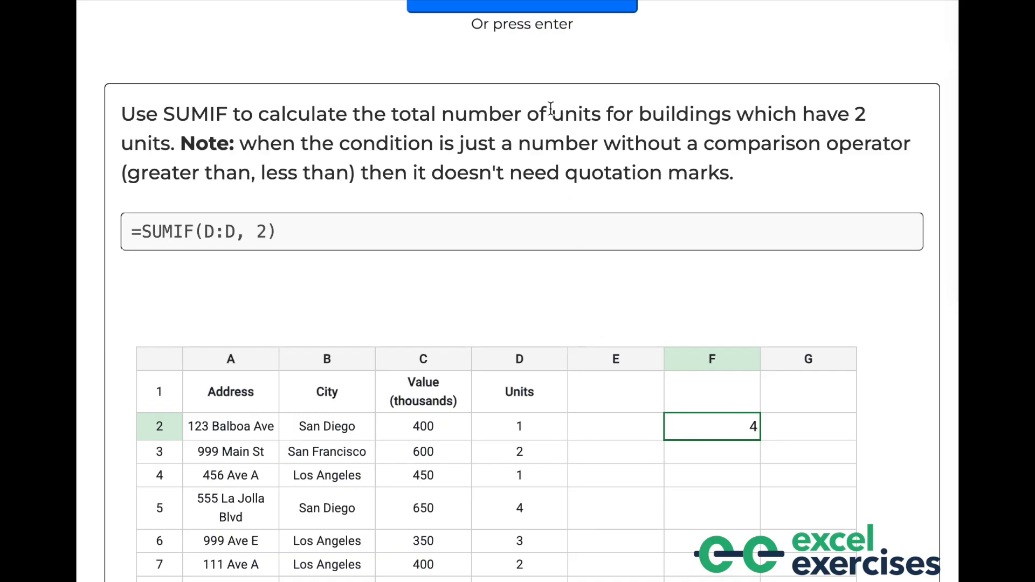
{"action": "scroll", "coordinate": [545, 103], "scroll_direction": "up", "scroll_amount": 1}
{"action": "left_click", "coordinate": [537, 65]}
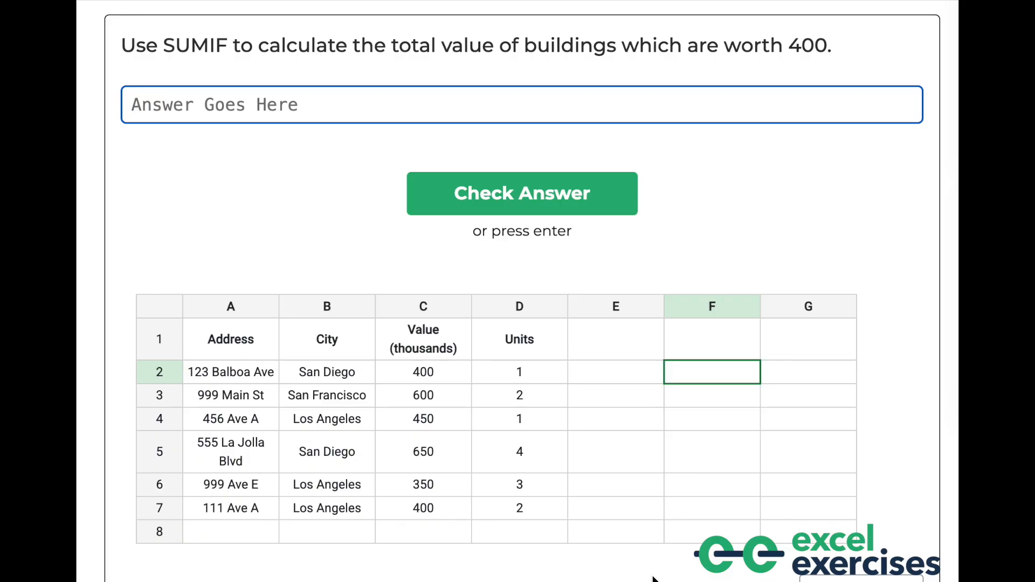
Start the answer =SUMIF(C2:C7, by selecting cells C2 to C7 of the Value column as the range
{"action": "type", "text": "="}
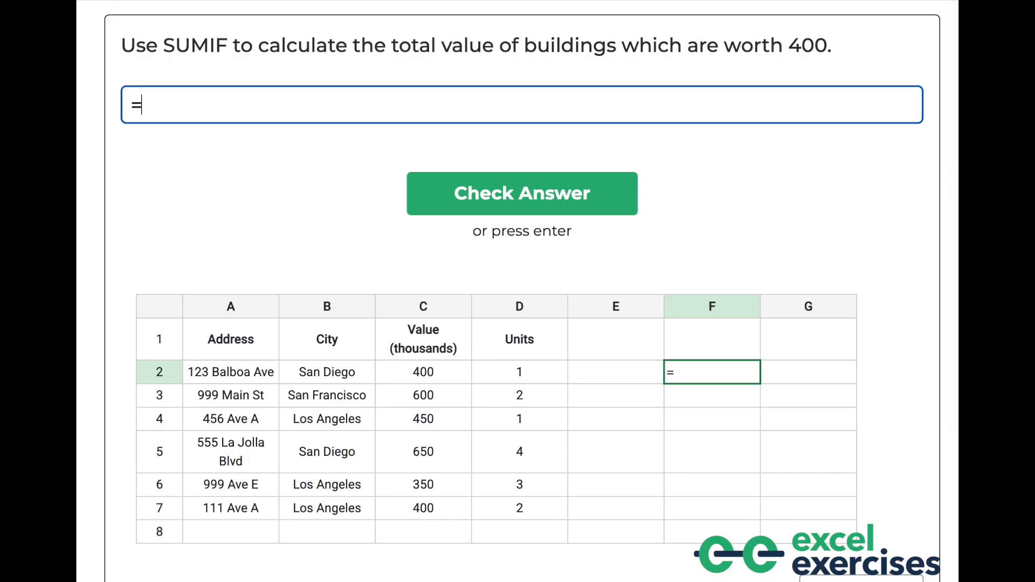
{"action": "type", "text": "SUMIF("}
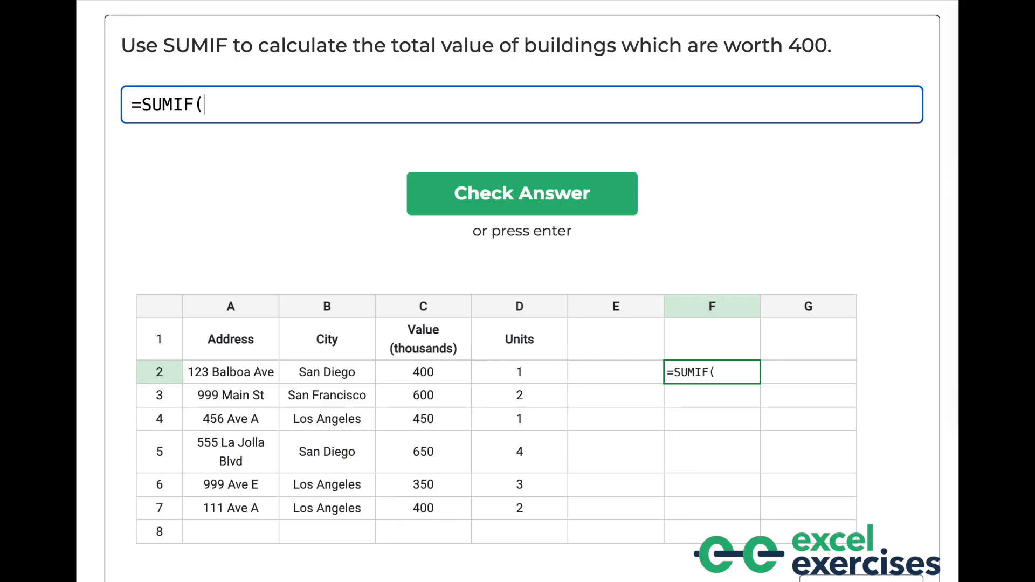
{"action": "left_click", "coordinate": [449, 311]}
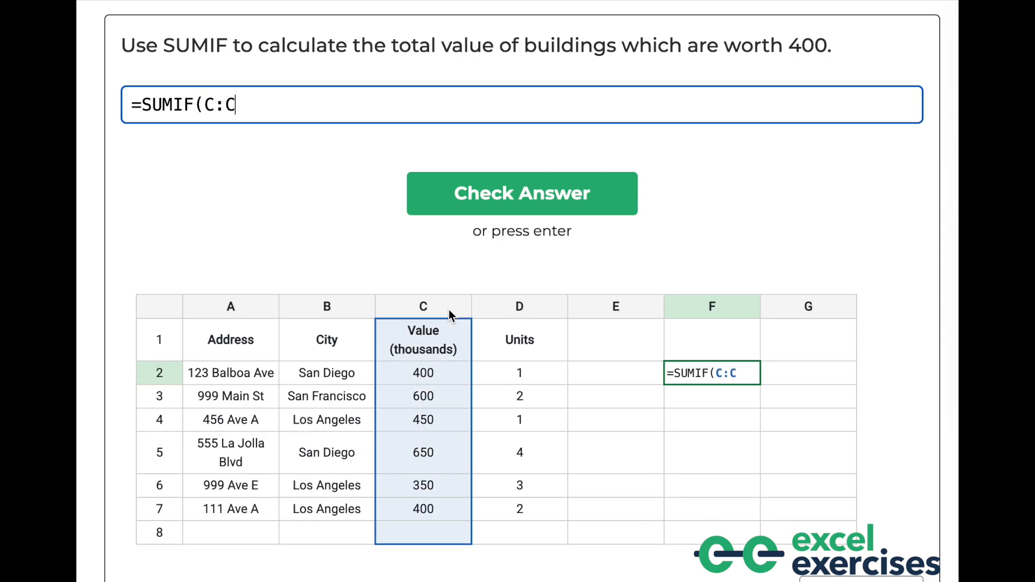
{"action": "key", "text": "BackSpace"}
{"action": "key", "text": "BackSpace"}
{"action": "key", "text": "BackSpace"}
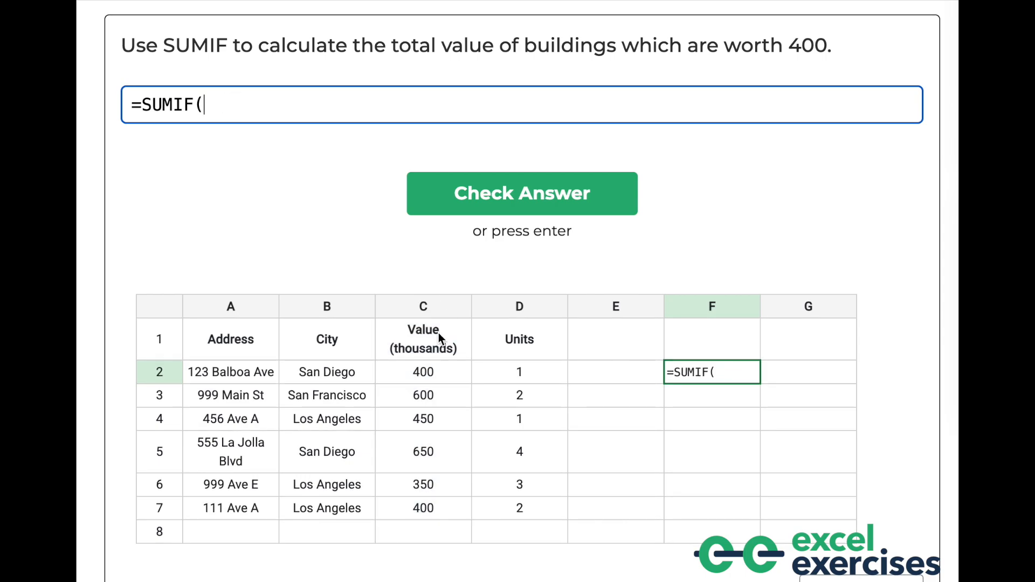
{"action": "left_click_drag", "start_coordinate": [436, 376], "coordinate": [435, 509]}
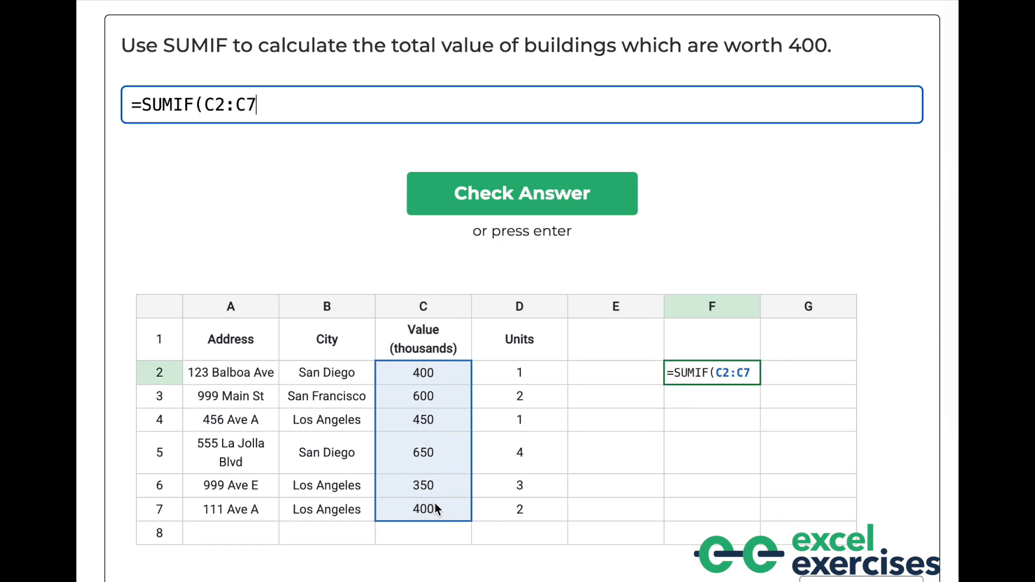
{"action": "type", "text": ","}
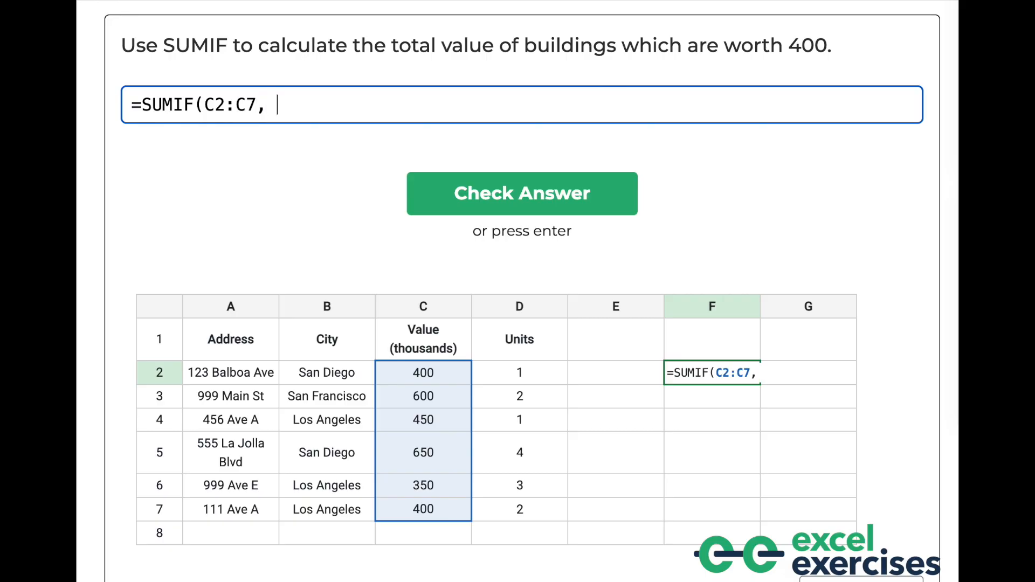